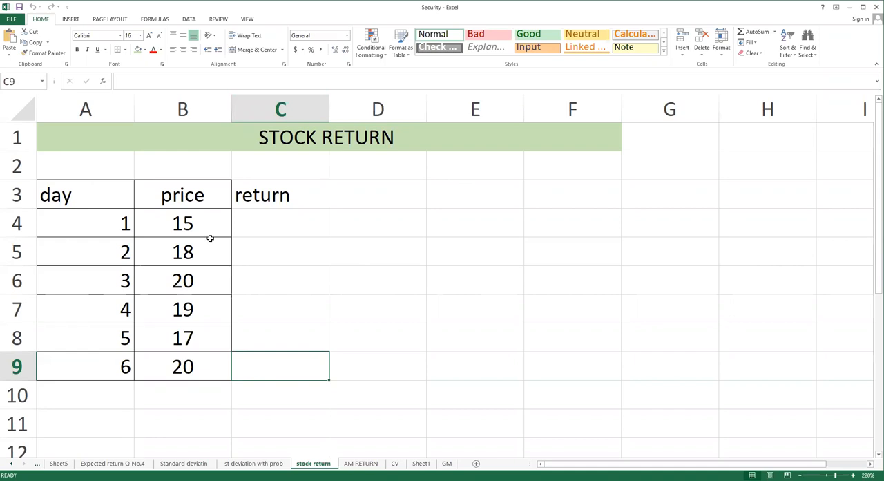
{"action": "left_click_drag", "start_coordinate": [194, 197], "coordinate": [205, 369]}
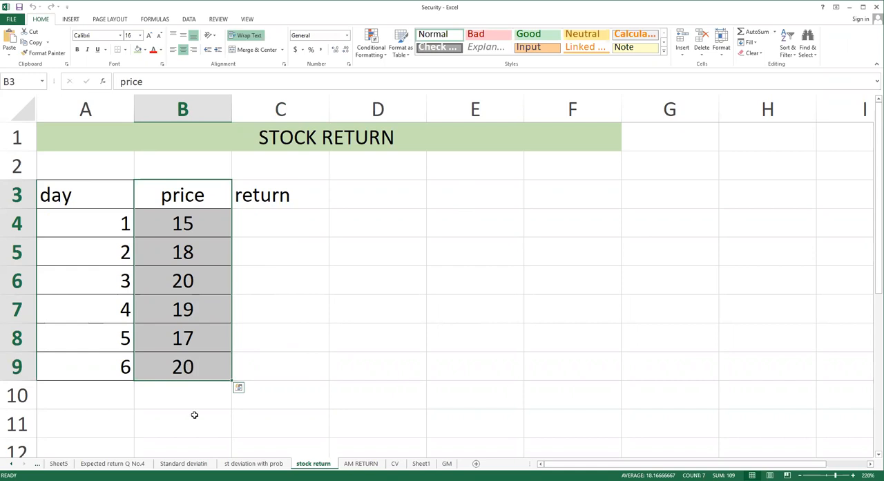
{"action": "left_click", "coordinate": [212, 429]}
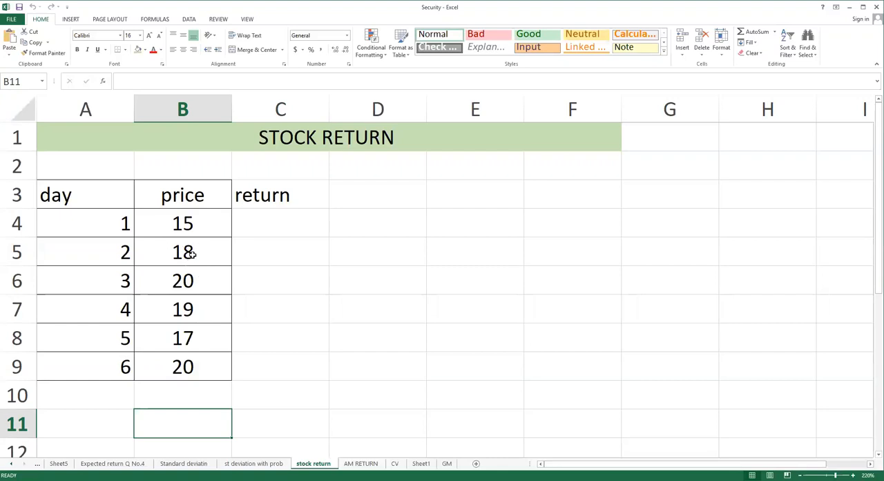
Enter the note "p0= current price" in cell F3.
{"action": "left_click", "coordinate": [596, 197]}
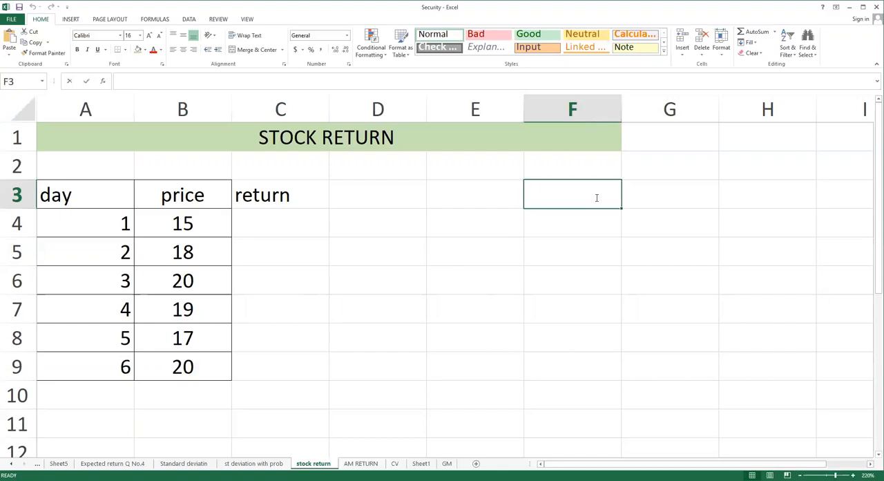
{"action": "type", "text": "p0= current pri"}
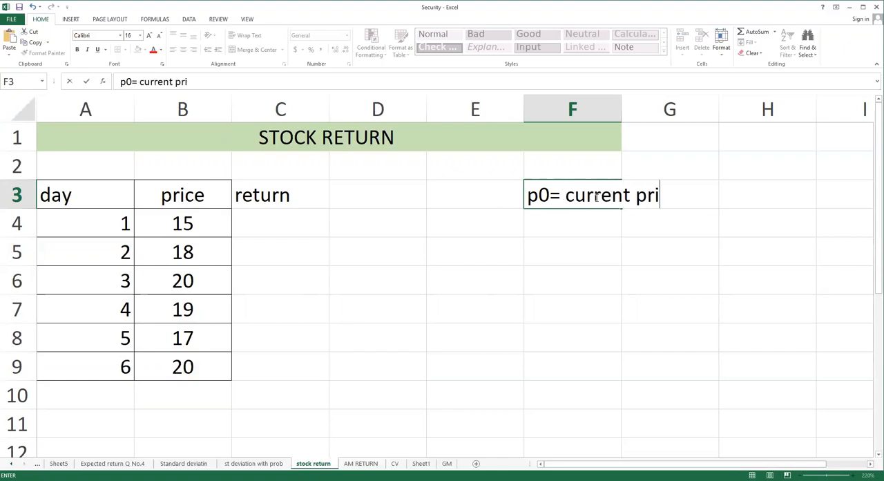
{"action": "type", "text": "ce"}
{"action": "key", "text": "Return"}
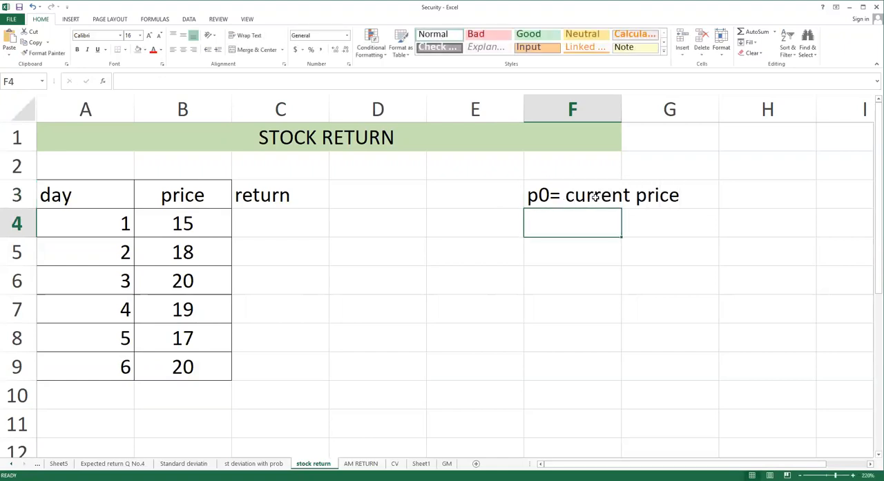
Enter the note "p1= price after one year" in cell F4.
{"action": "type", "text": "p1"}
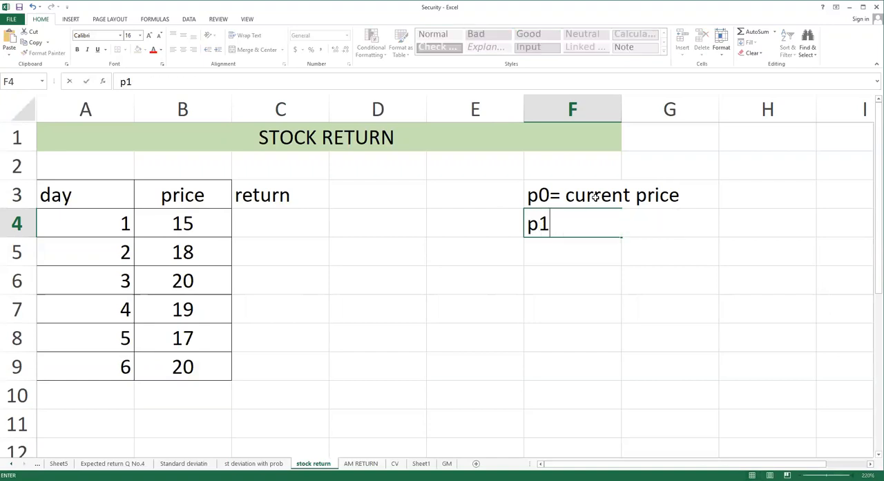
{"action": "type", "text": "= price after one y"}
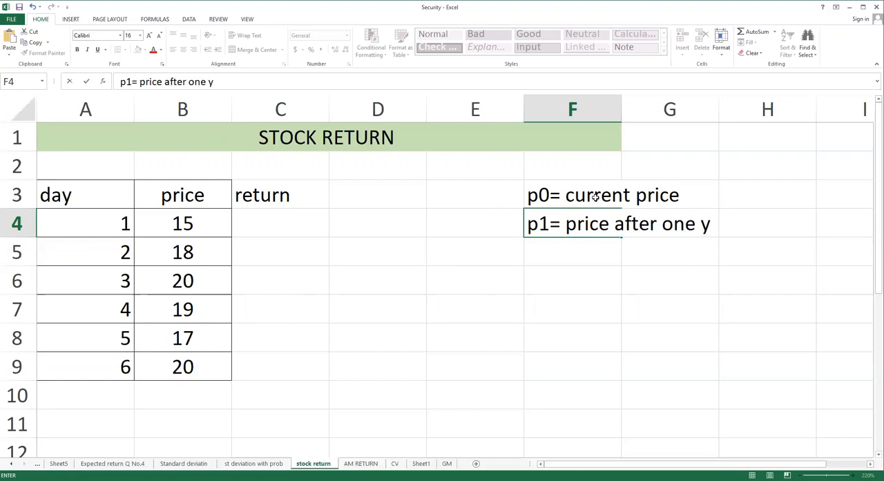
{"action": "type", "text": "ear"}
{"action": "key", "text": "Return"}
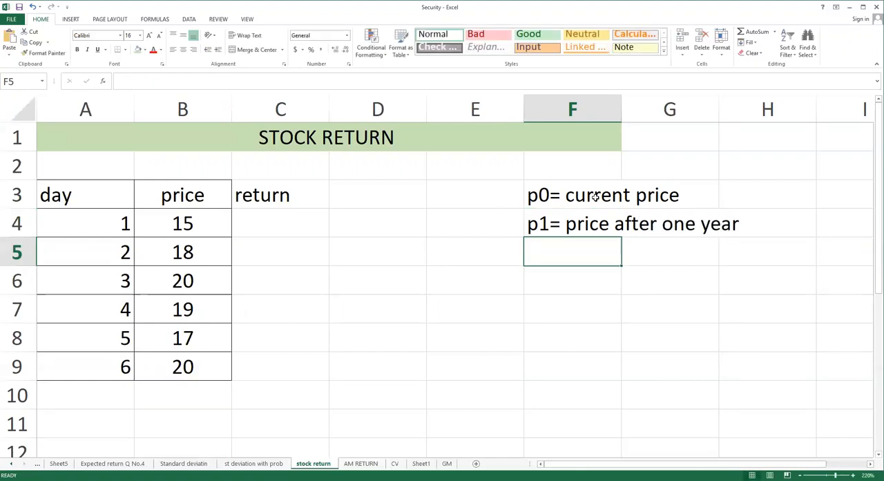
Enter the return formula note "return= p1-p0/p0" in cell F5.
{"action": "type", "text": "reu"}
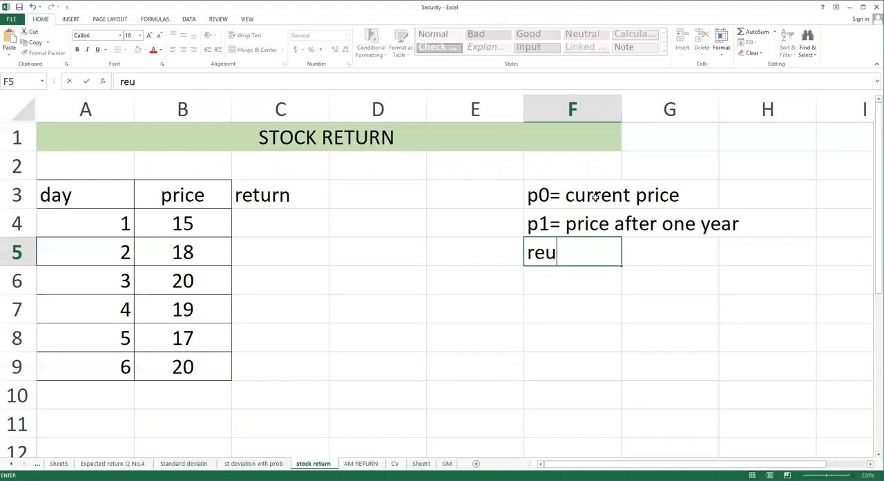
{"action": "key", "text": "BackSpace"}
{"action": "type", "text": "turn= "}
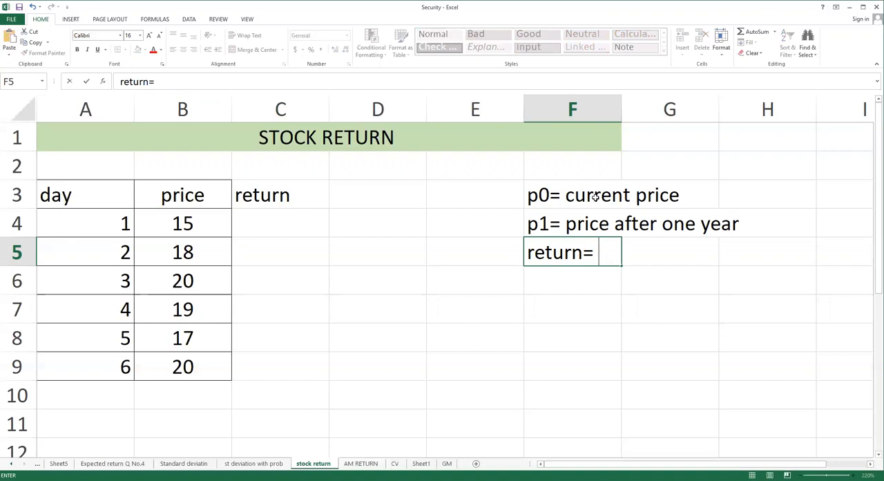
{"action": "type", "text": "p1-p0/"}
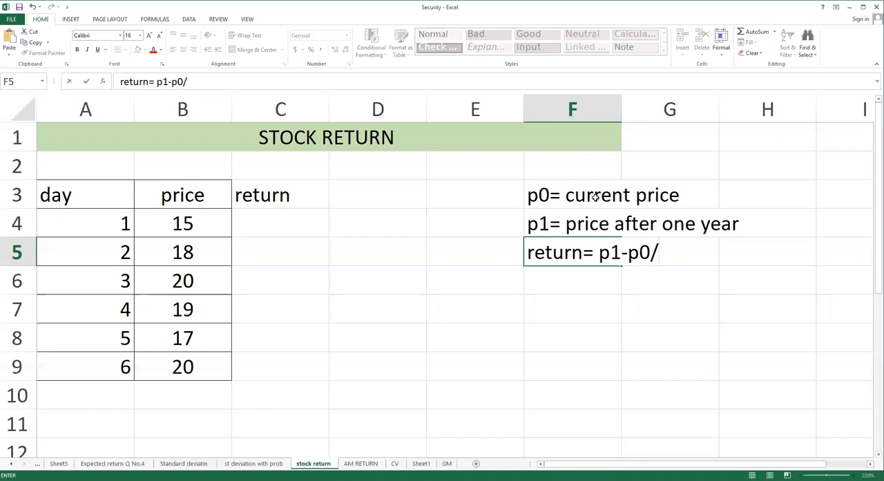
{"action": "type", "text": "p0"}
{"action": "key", "text": "Return"}
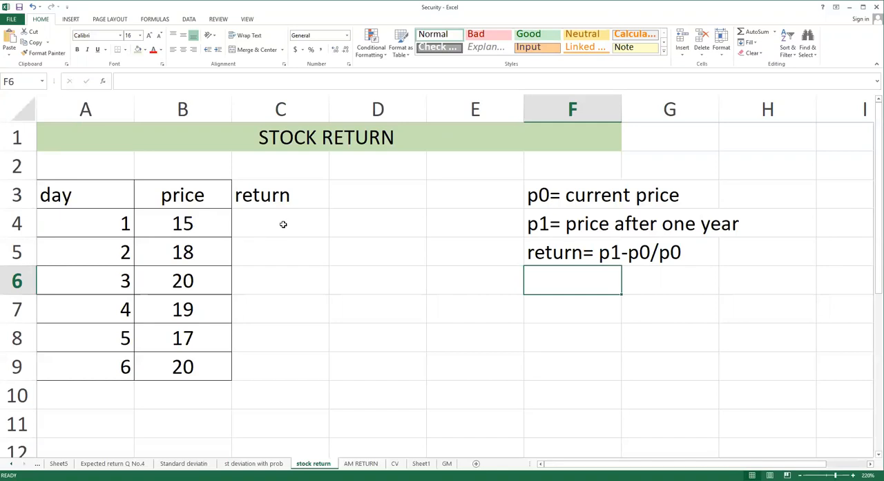
Begin the day 2 return formula in C5 with the price difference =B5-B4, using cell references.
{"action": "left_click", "coordinate": [279, 258]}
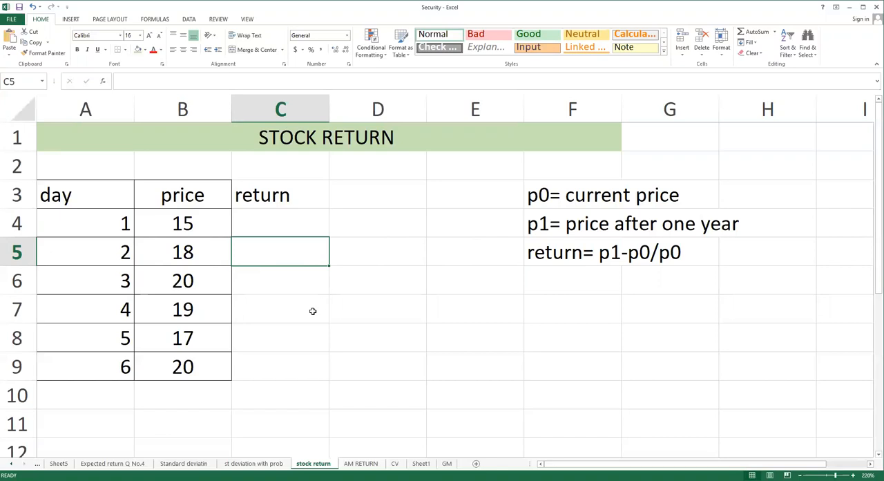
{"action": "type", "text": "=18"}
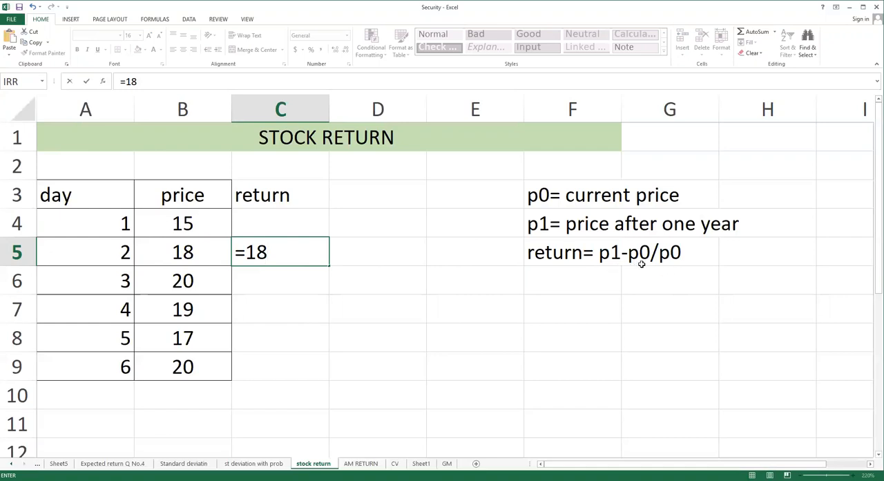
{"action": "type", "text": "-"}
{"action": "key", "text": "BackSpace"}
{"action": "key", "text": "BackSpace"}
{"action": "left_click", "coordinate": [189, 254]}
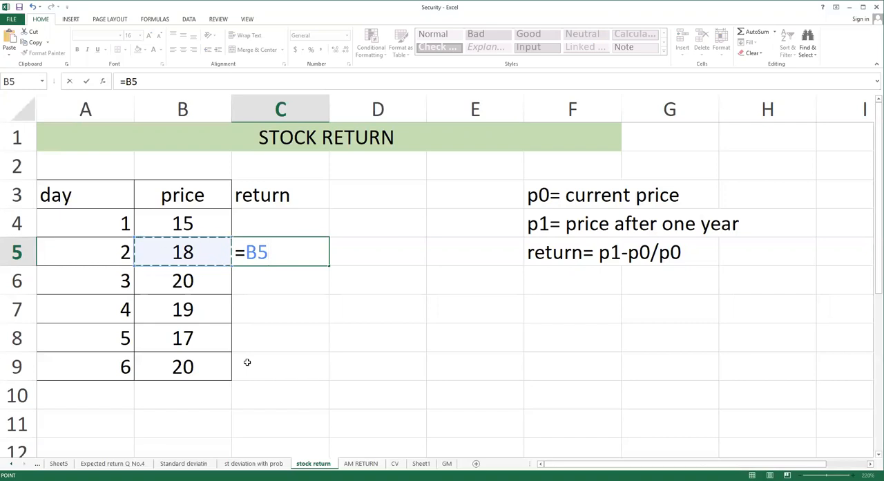
{"action": "type", "text": "-"}
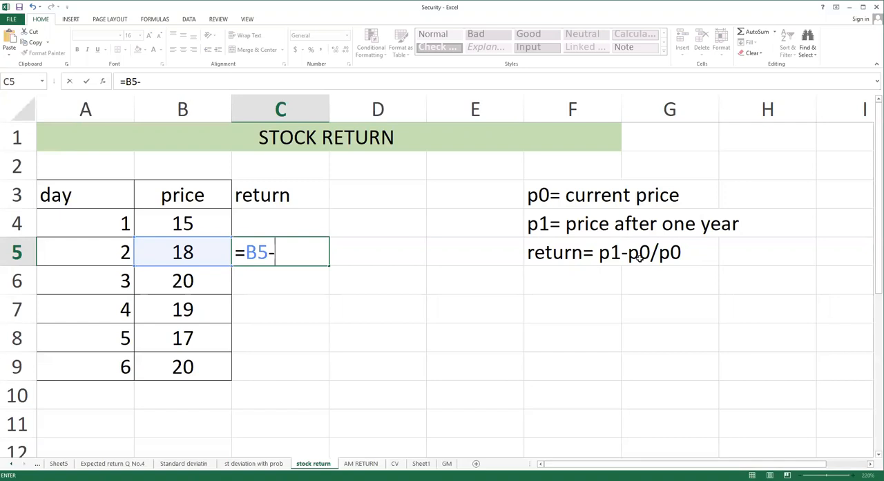
{"action": "left_click", "coordinate": [186, 224]}
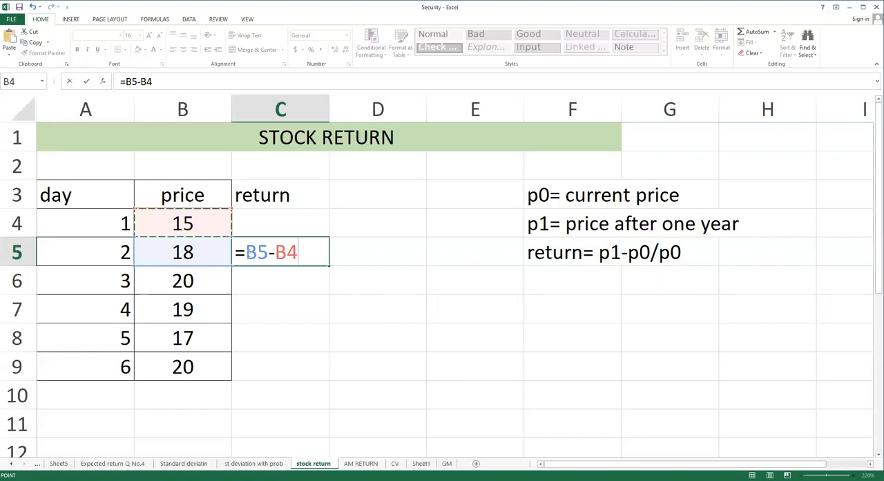
Enclose the price difference in parentheses and divide it by B4, completing C5 as =(B5-B4)/B4.
{"action": "left_click", "coordinate": [318, 250]}
{"action": "type", "text": "("}
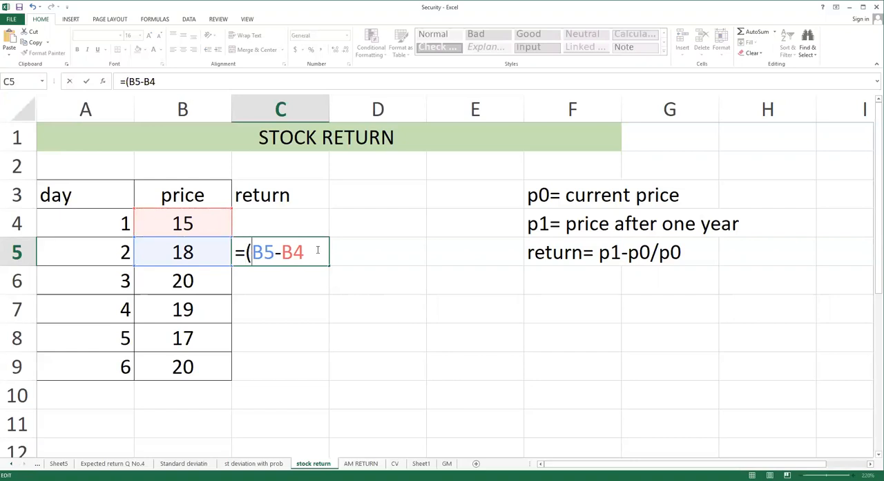
{"action": "key", "text": "Right"}
{"action": "key", "text": "Right"}
{"action": "key", "text": "Right"}
{"action": "key", "text": "Right"}
{"action": "type", "text": ")/"}
{"action": "left_click", "coordinate": [200, 226]}
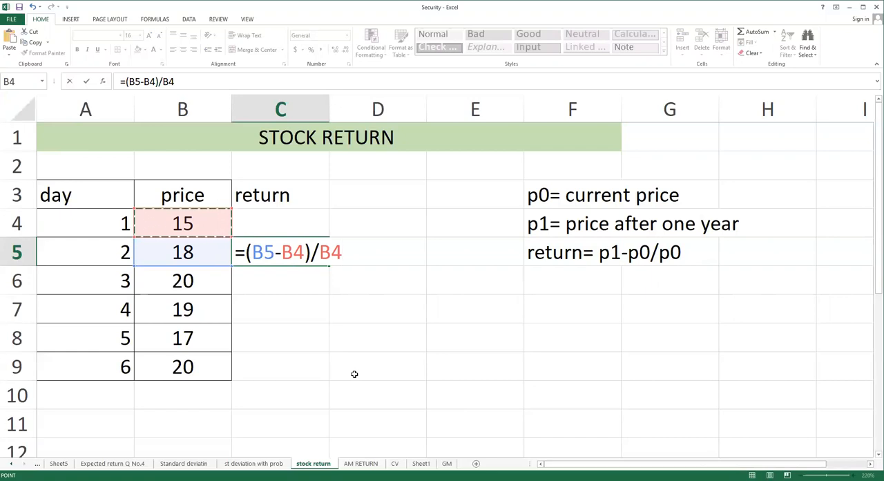
{"action": "key", "text": "Return"}
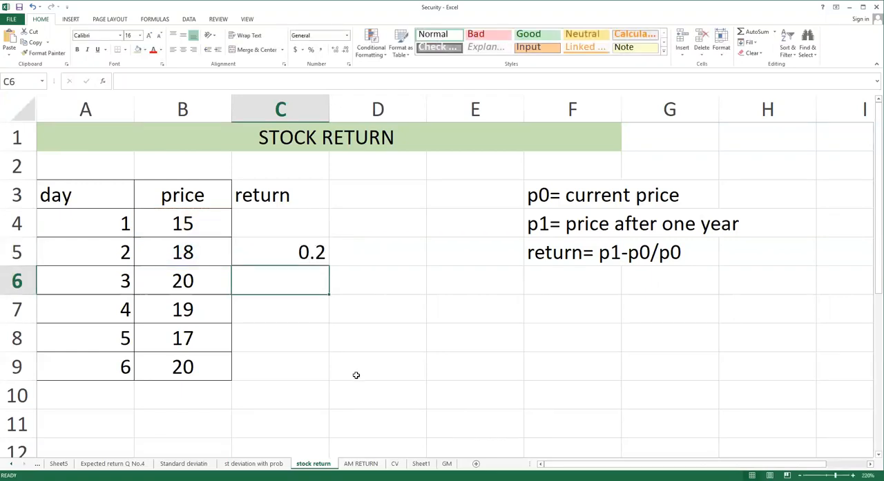
Fill the return formula from C5 down through C9 for the remaining days.
{"action": "left_click", "coordinate": [305, 252]}
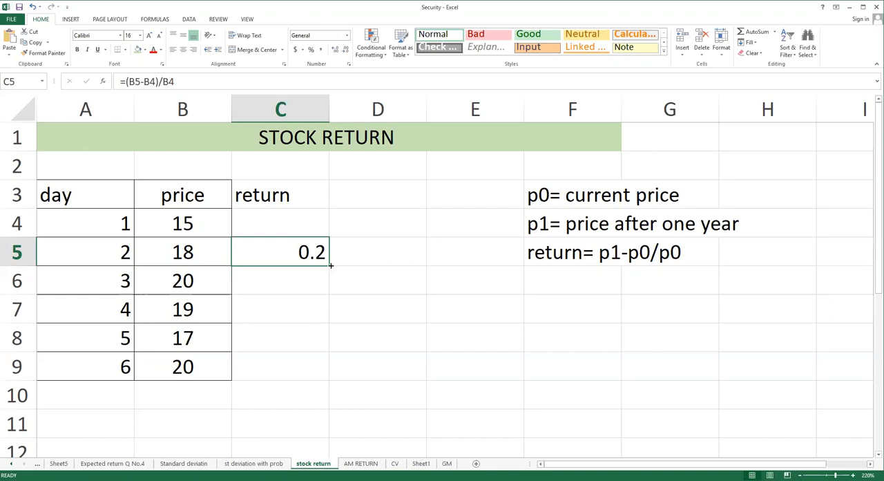
{"action": "left_click_drag", "start_coordinate": [330, 265], "coordinate": [330, 375]}
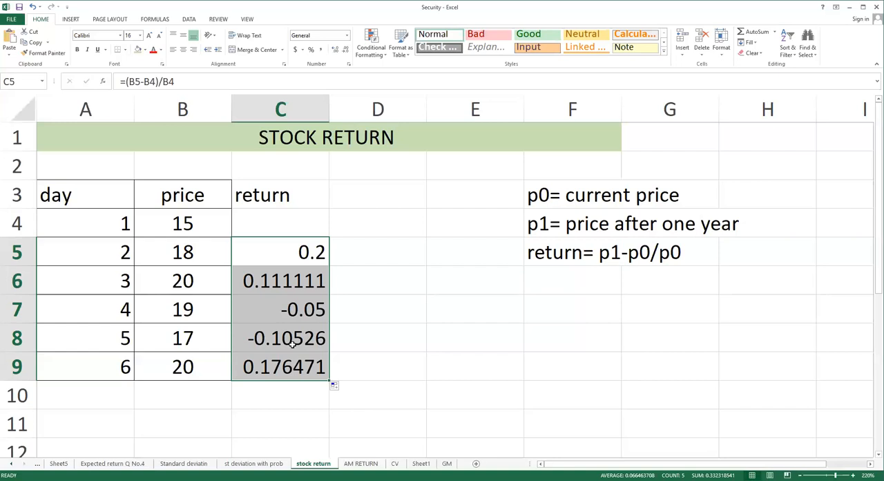
Examine each day's price in column B against its return formula in C5 through C9.
{"action": "left_click", "coordinate": [205, 226]}
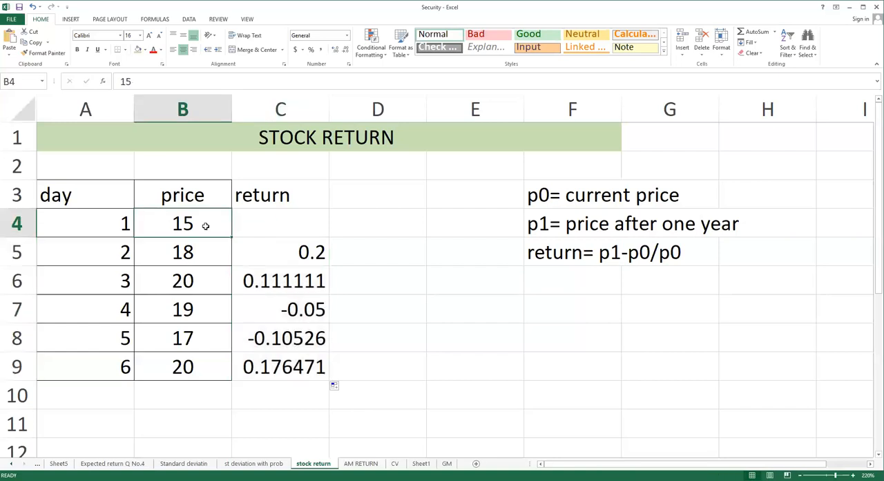
{"action": "left_click", "coordinate": [208, 255]}
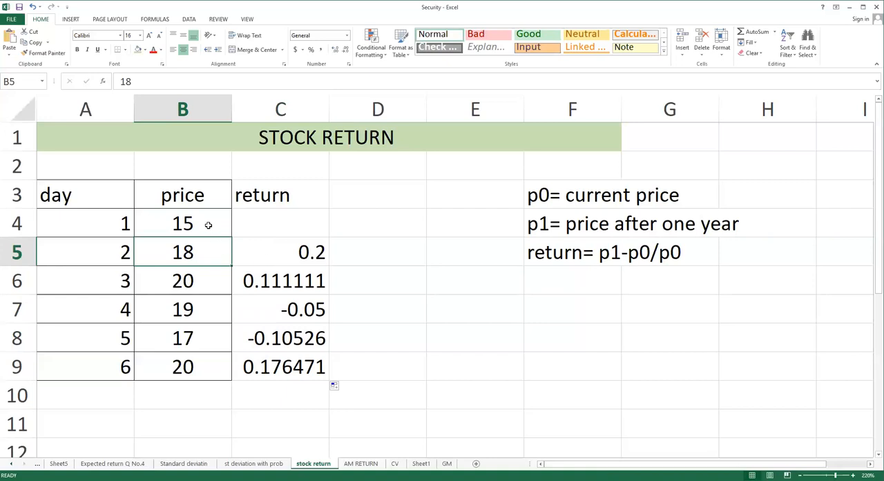
{"action": "left_click", "coordinate": [297, 253]}
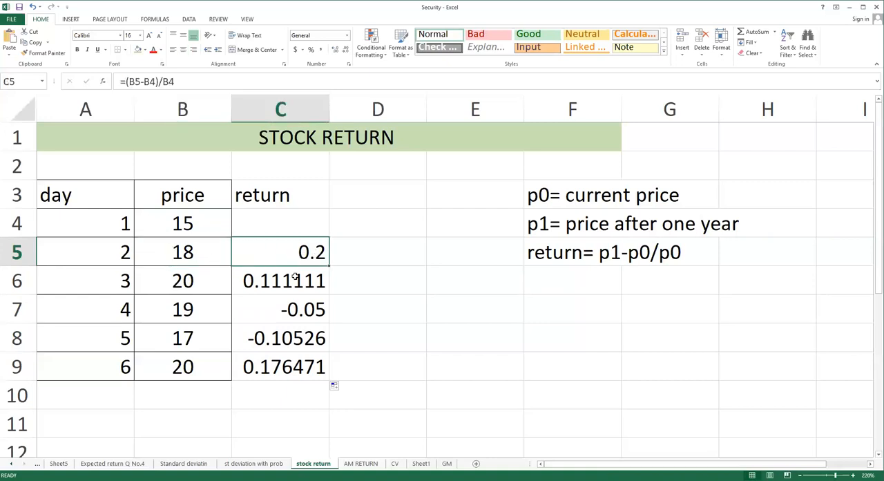
{"action": "left_click", "coordinate": [213, 253]}
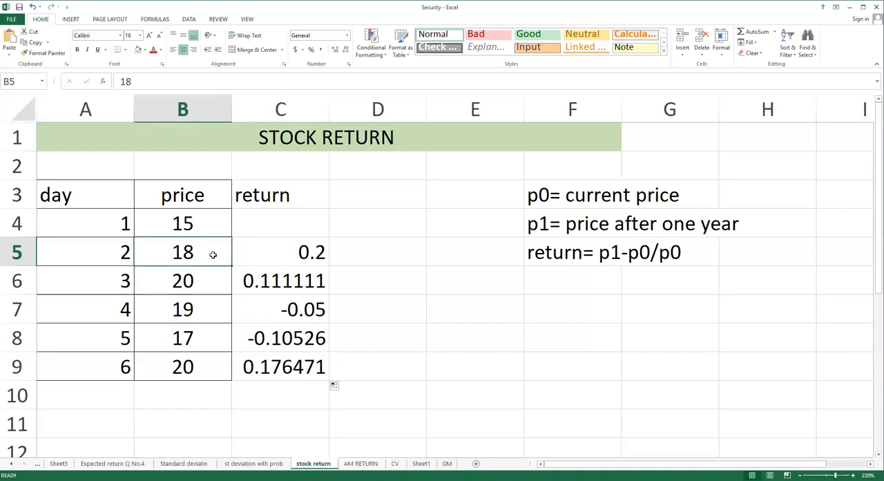
{"action": "left_click", "coordinate": [211, 280]}
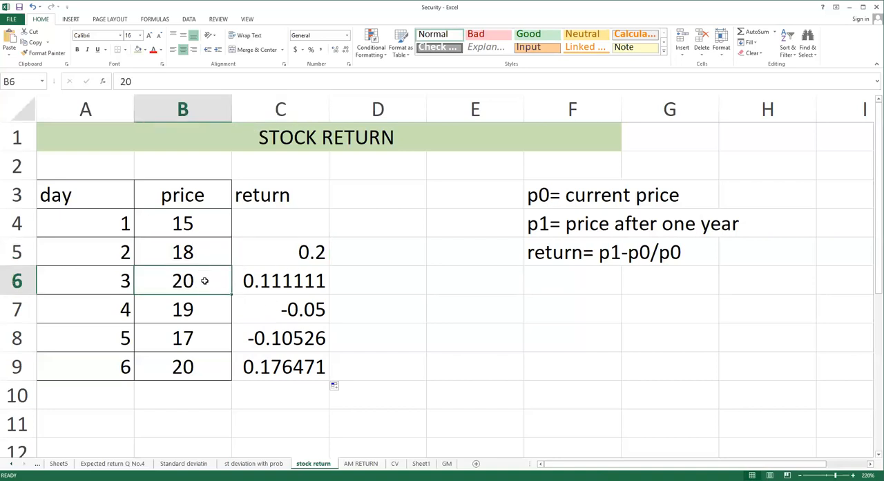
{"action": "left_click", "coordinate": [319, 283]}
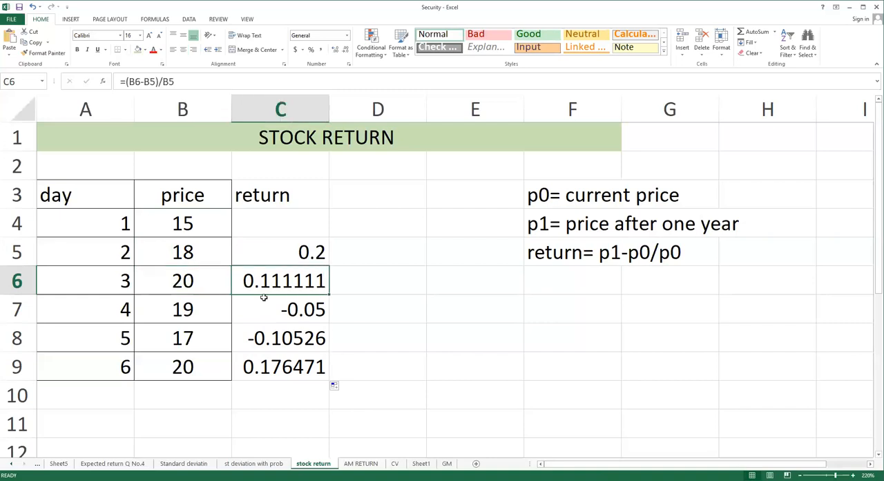
{"action": "left_click", "coordinate": [211, 284]}
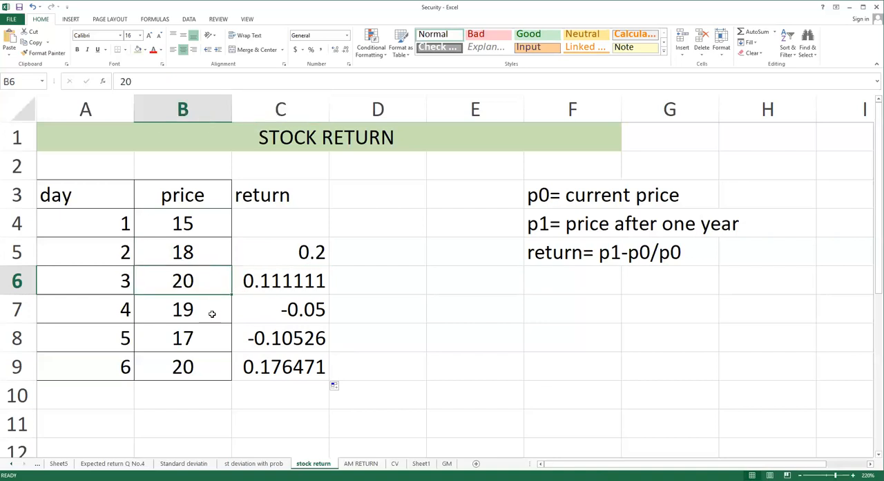
{"action": "left_click", "coordinate": [212, 314]}
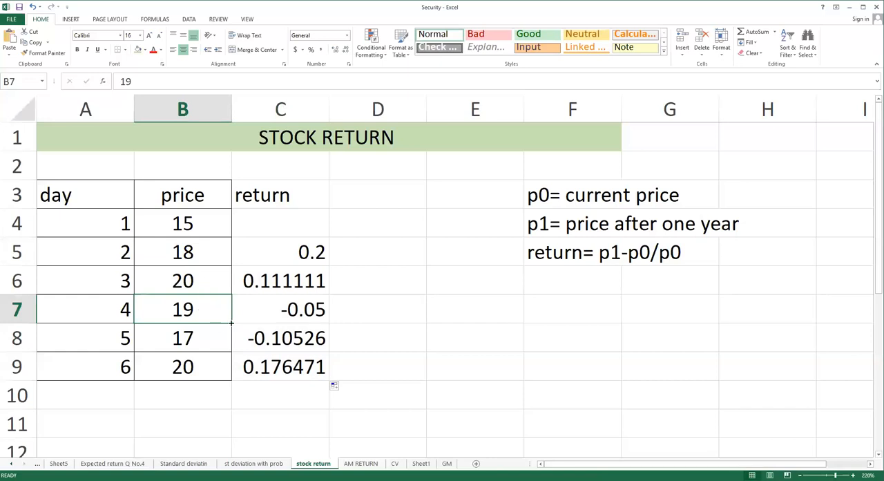
{"action": "left_click", "coordinate": [306, 311]}
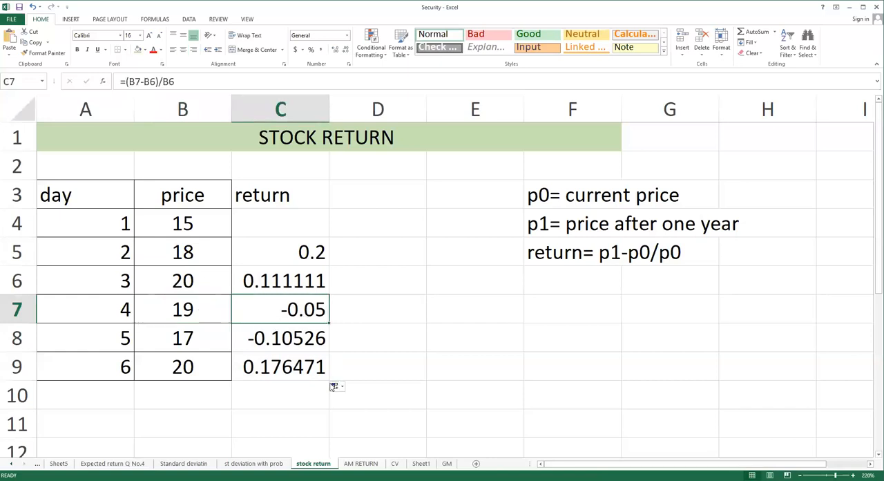
{"action": "left_click", "coordinate": [208, 311]}
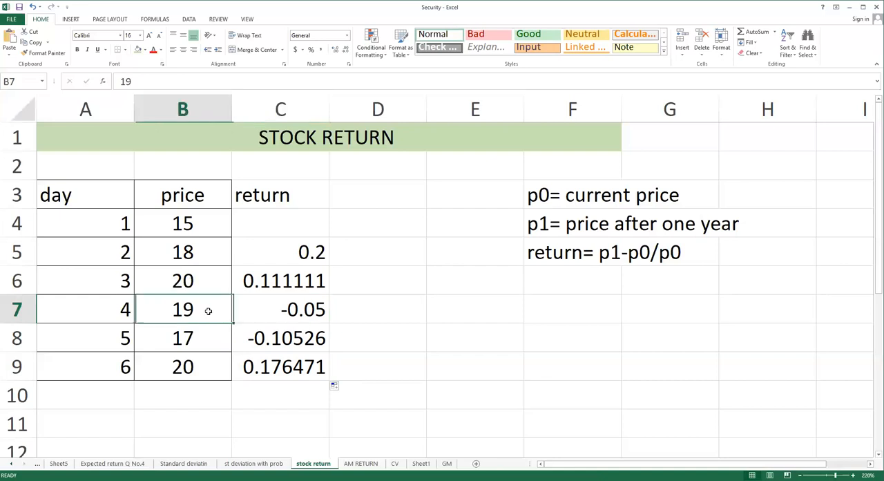
{"action": "left_click", "coordinate": [202, 339]}
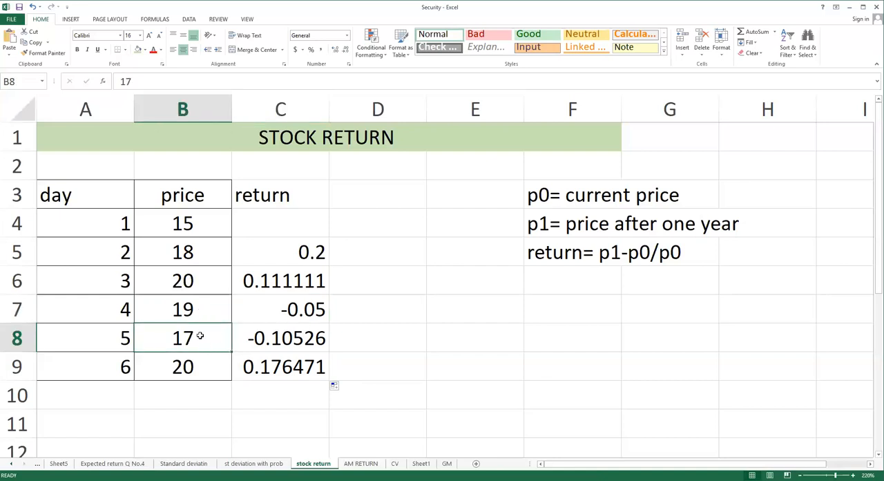
{"action": "left_click", "coordinate": [301, 339]}
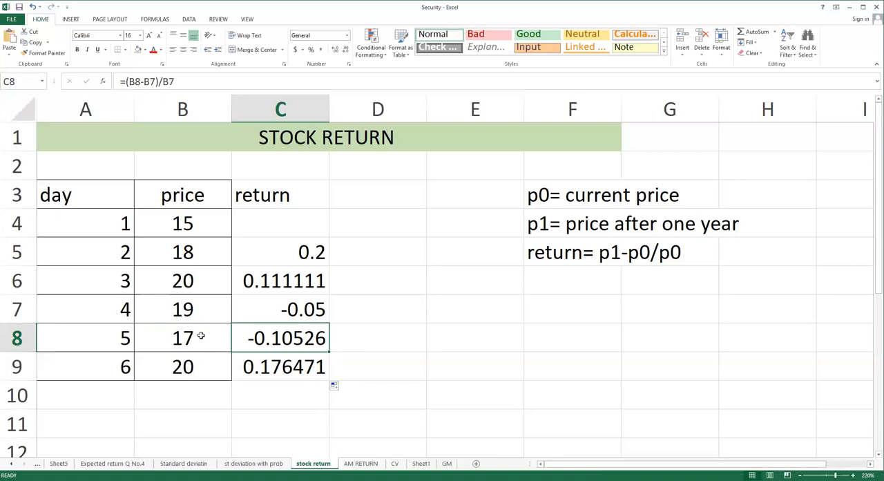
{"action": "left_click", "coordinate": [285, 373]}
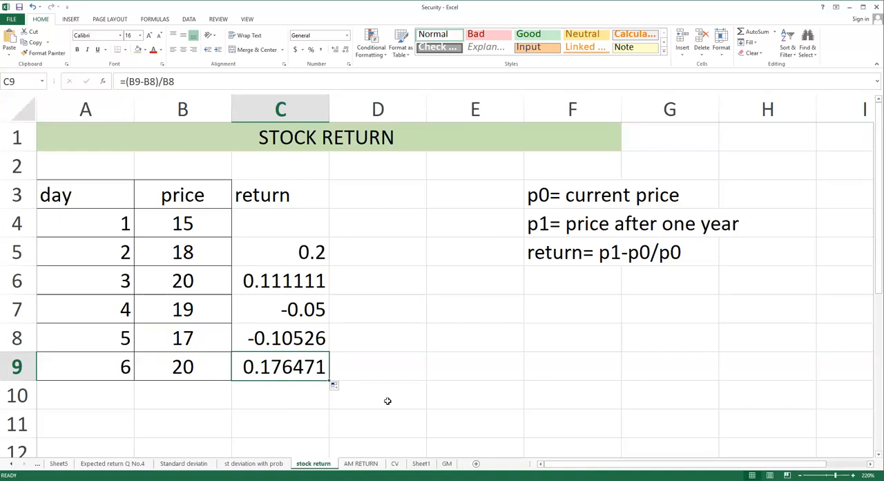
Label B10 "total" and sum the returns from C5 through C9 in C10 using AutoSum.
{"action": "left_click_drag", "start_coordinate": [538, 192], "coordinate": [746, 254]}
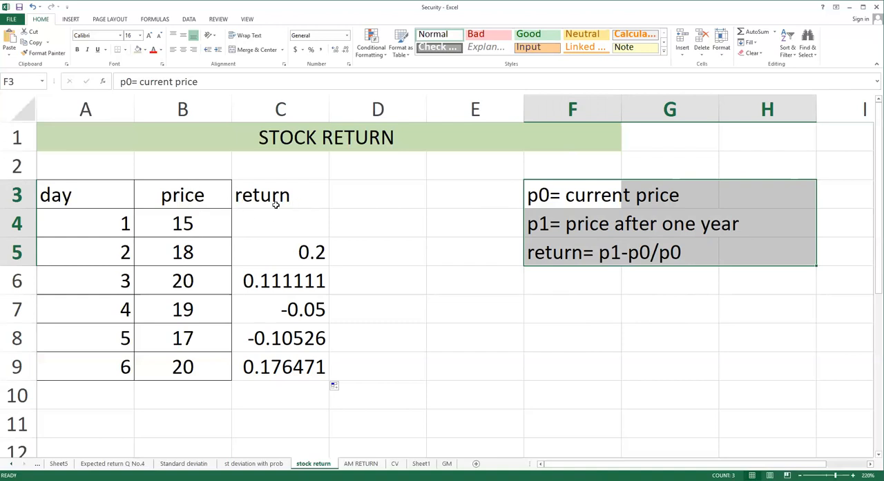
{"action": "left_click", "coordinate": [183, 392]}
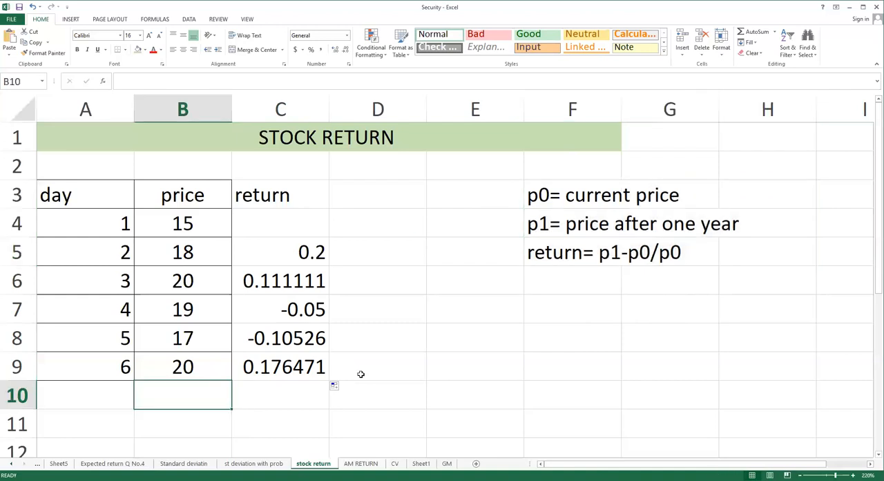
{"action": "type", "text": "total"}
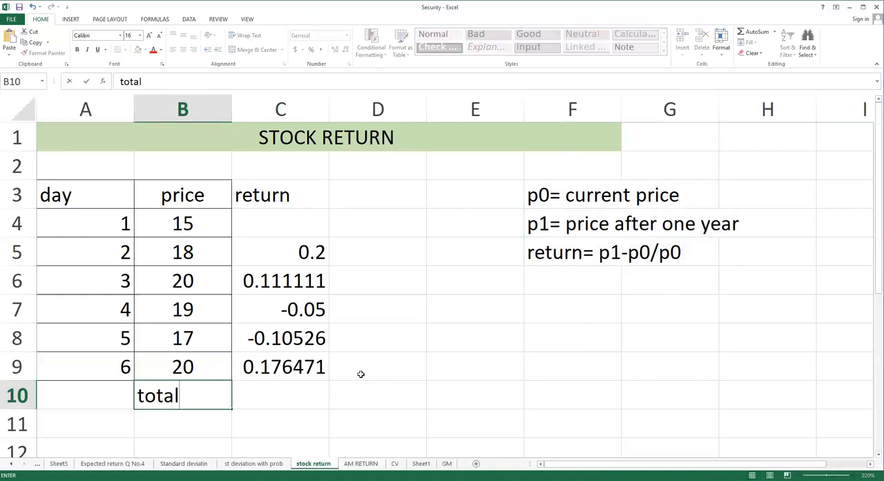
{"action": "key", "text": "Tab"}
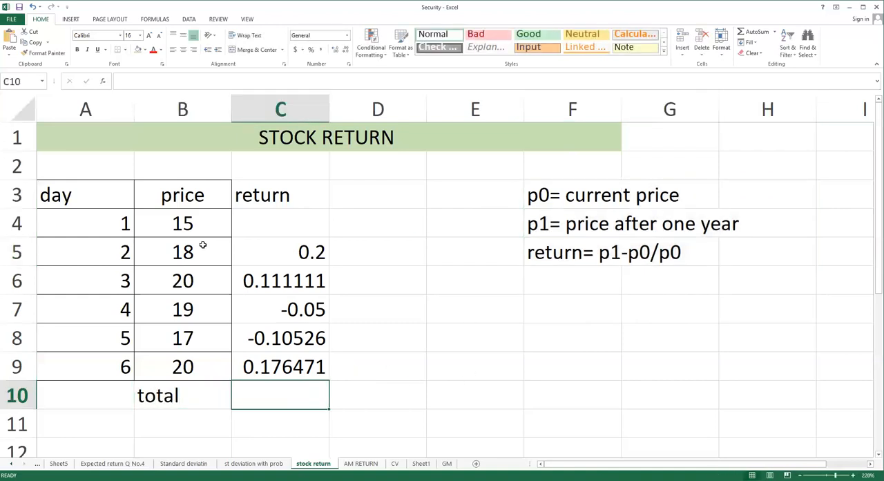
{"action": "left_click_drag", "start_coordinate": [317, 248], "coordinate": [310, 395]}
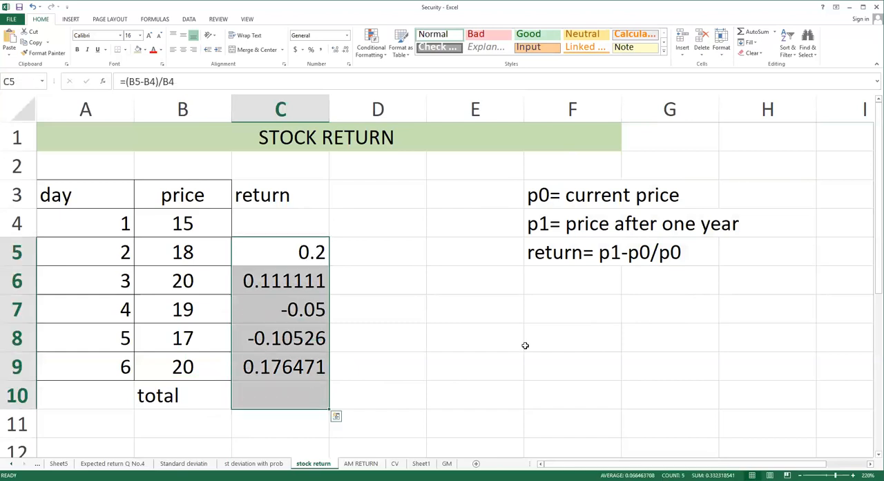
{"action": "left_click", "coordinate": [740, 33]}
Enter the label "average" in B11, directly below the total label.
{"action": "left_click", "coordinate": [181, 425]}
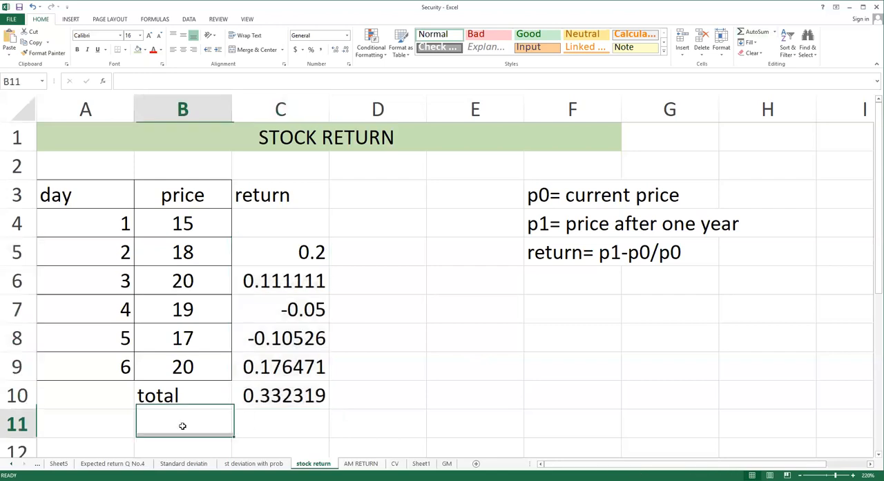
{"action": "type", "text": "aver"}
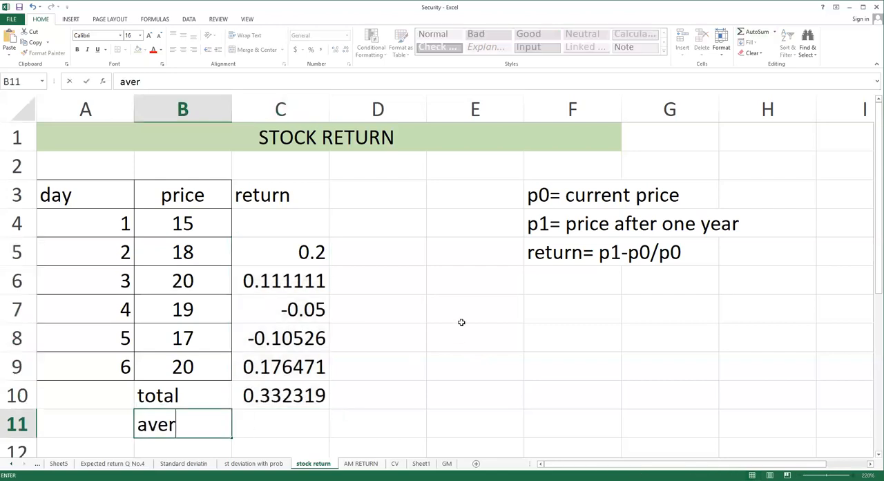
{"action": "type", "text": "age"}
{"action": "key", "text": "Tab"}
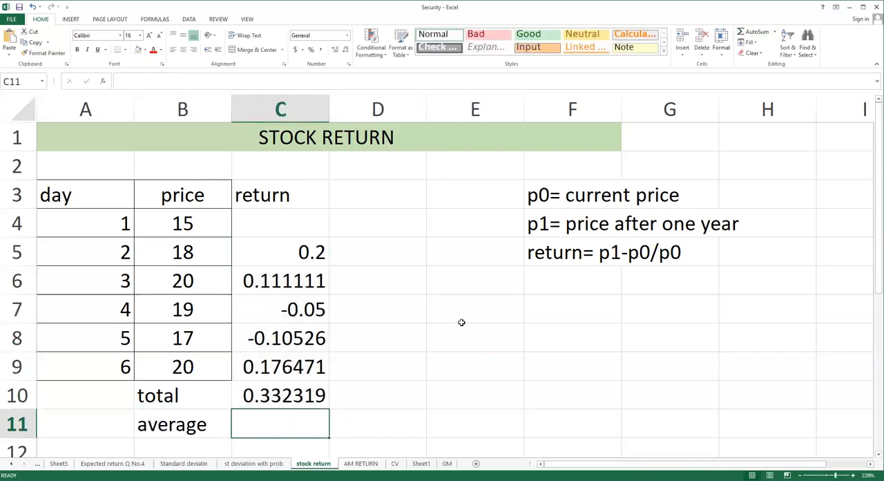
Calculate the average return in C11 by dividing the total by the five returns, with the formula =C10/5.
{"action": "type", "text": "="}
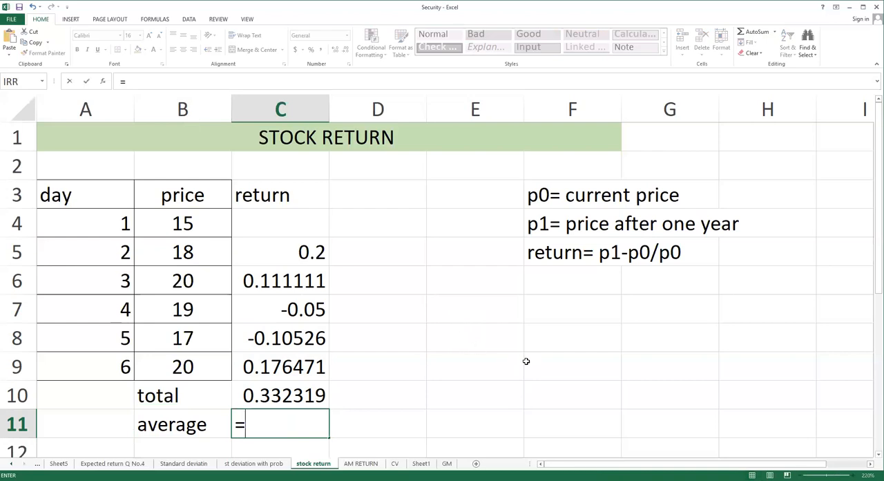
{"action": "left_click", "coordinate": [313, 396]}
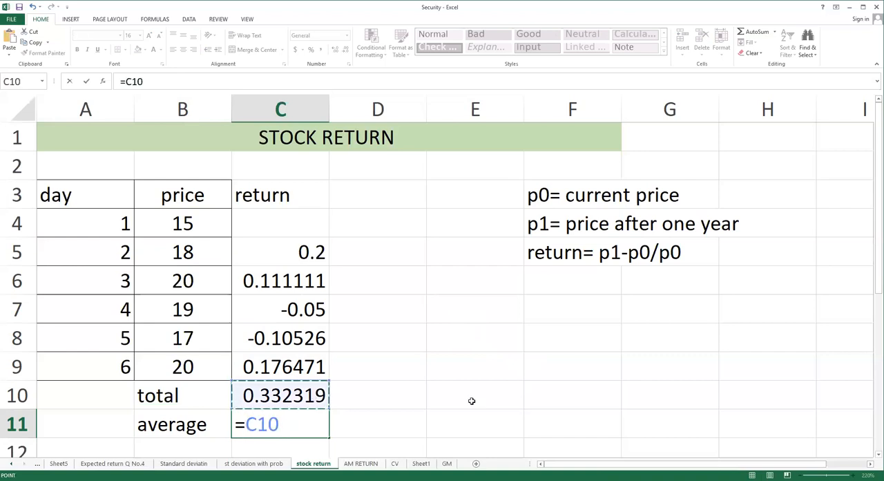
{"action": "type", "text": "/"}
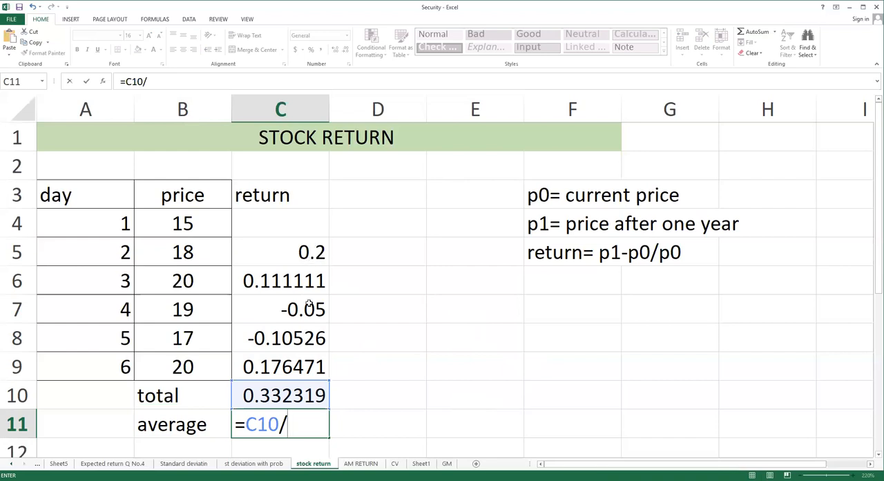
{"action": "type", "text": "5"}
{"action": "key", "text": "Return"}
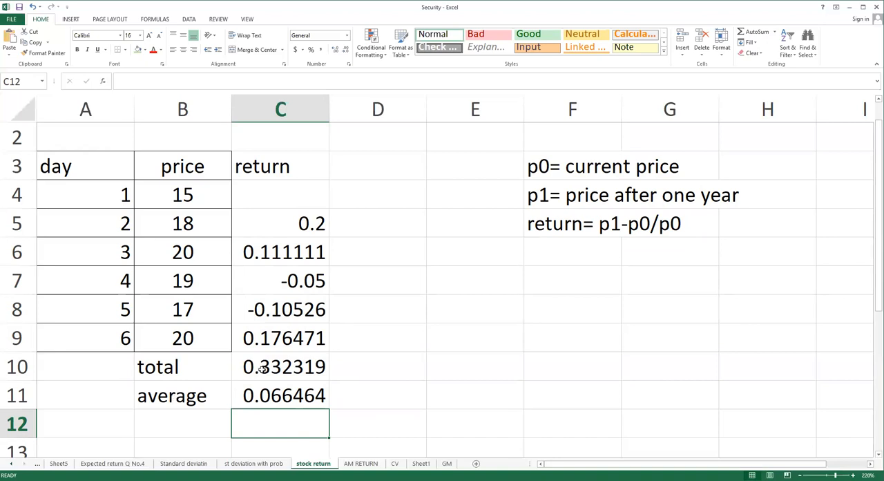
{"action": "left_click", "coordinate": [299, 399]}
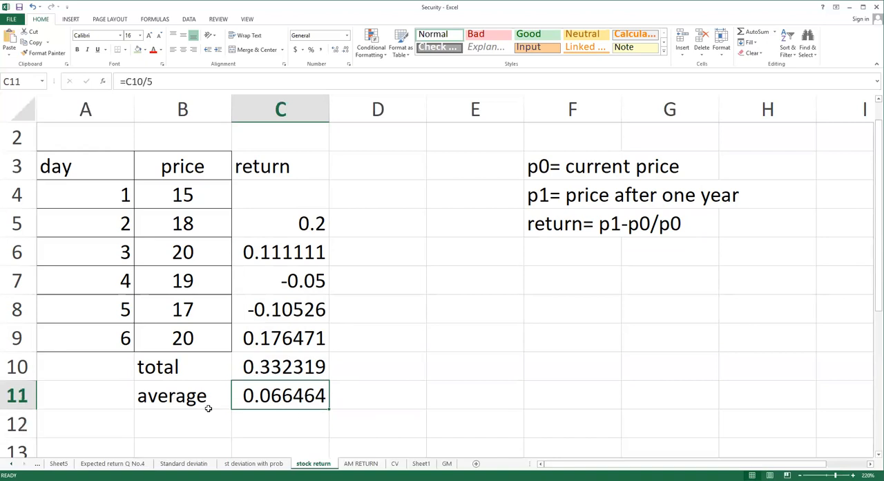